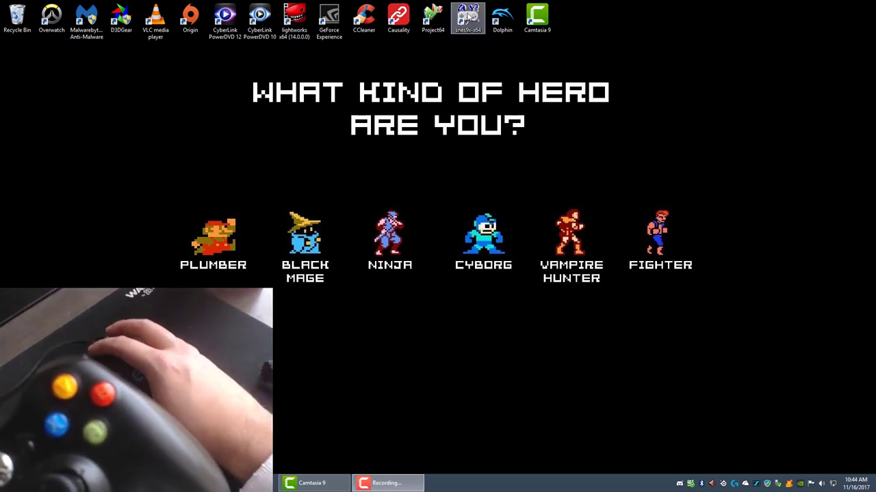
Run Project64 as administrator and continue past the support notice
right_click(423, 14)
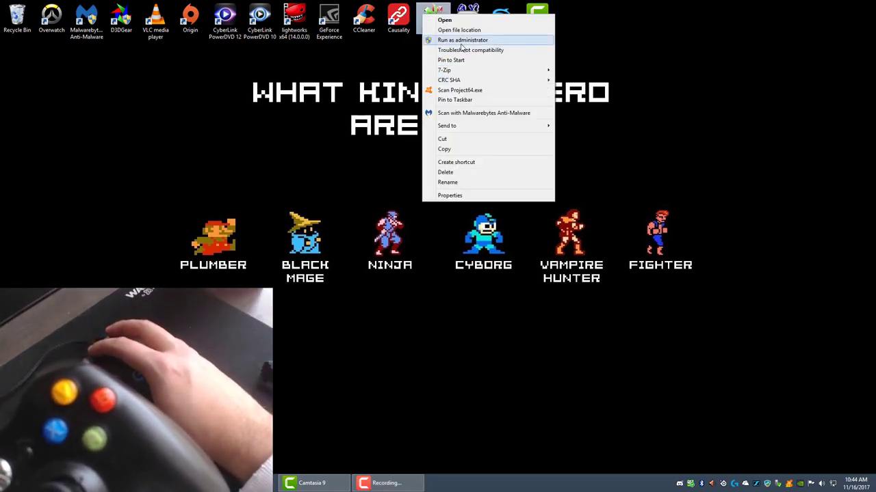
click(459, 43)
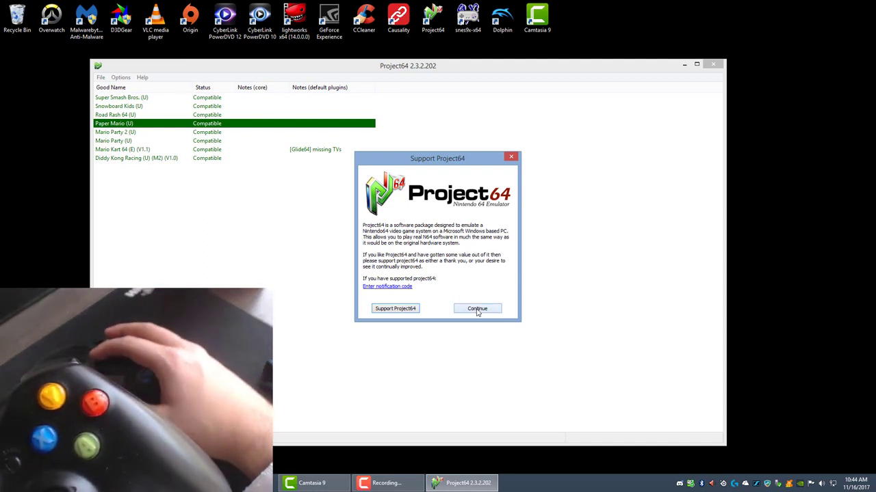
click(477, 309)
click(121, 77)
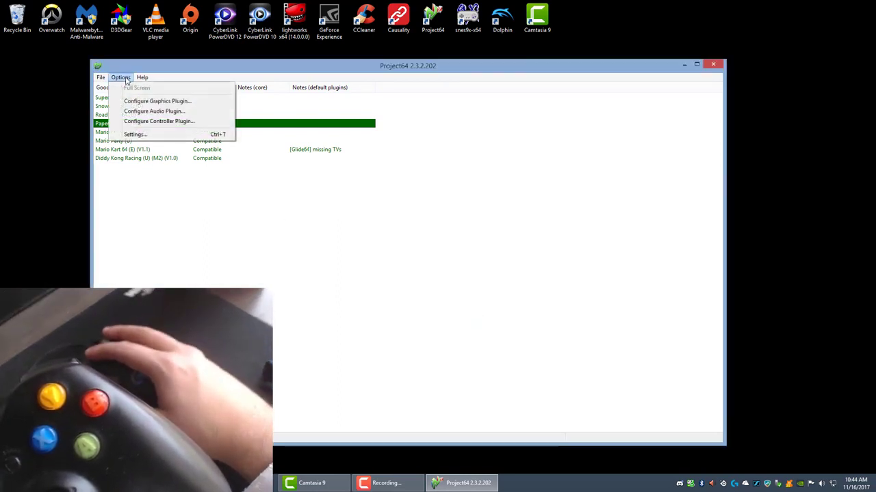
click(141, 121)
click(429, 231)
click(459, 205)
click(498, 204)
Use AQZ NetPlay v0.20 as the input (controller) plugin in the plugin settings and confirm the settings
click(121, 77)
click(145, 134)
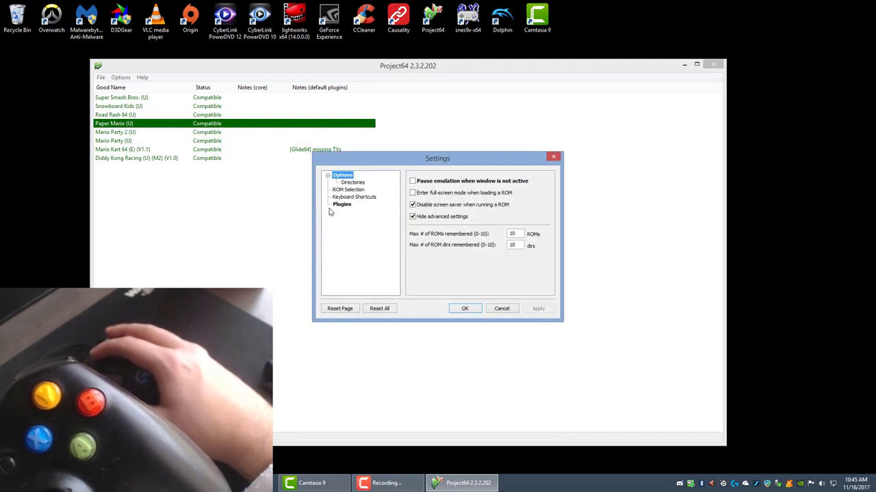
click(351, 197)
click(342, 204)
click(469, 233)
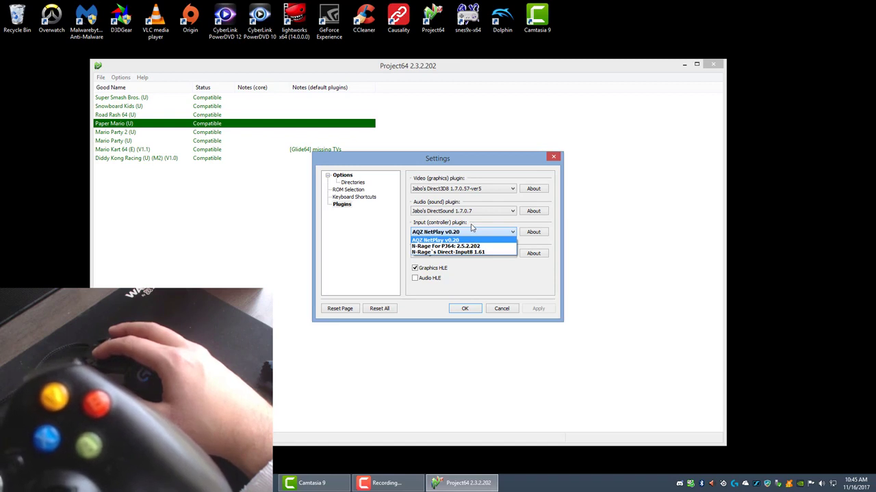
click(471, 227)
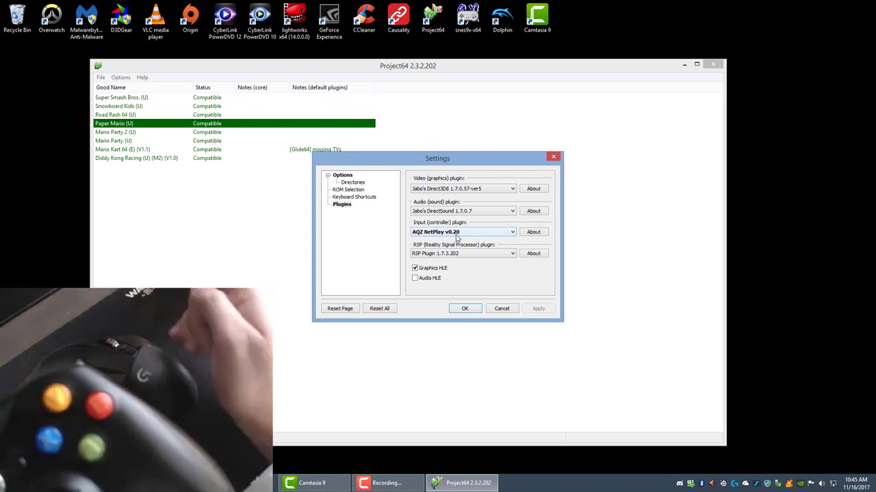
click(464, 308)
Select N-Rage's Direct-Input8 1.61 in the controller plugin configuration and open its key assignment for the controllers
click(130, 79)
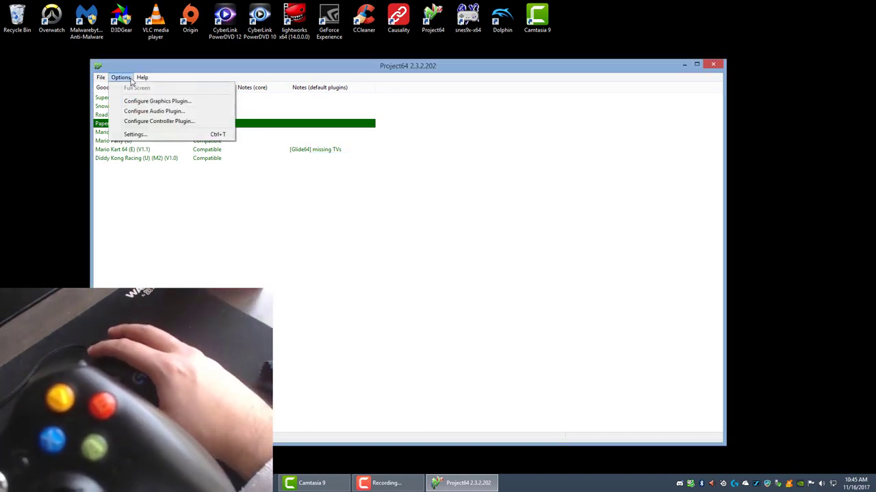
click(158, 123)
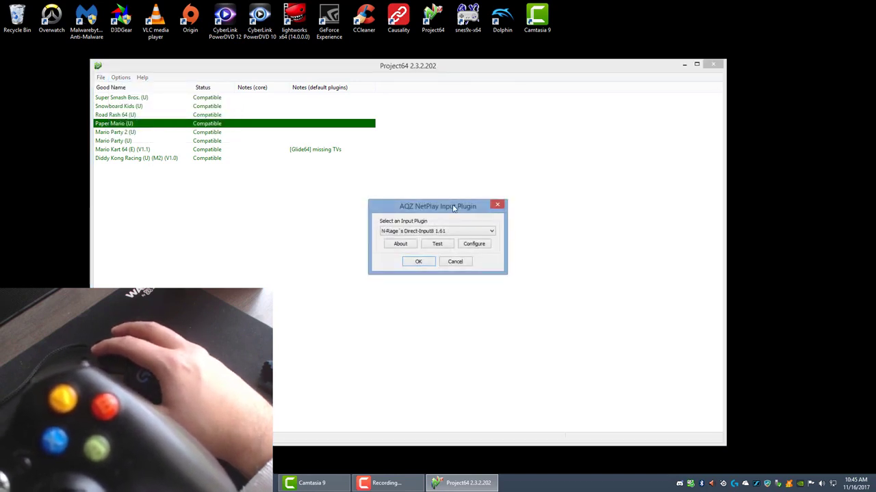
click(421, 232)
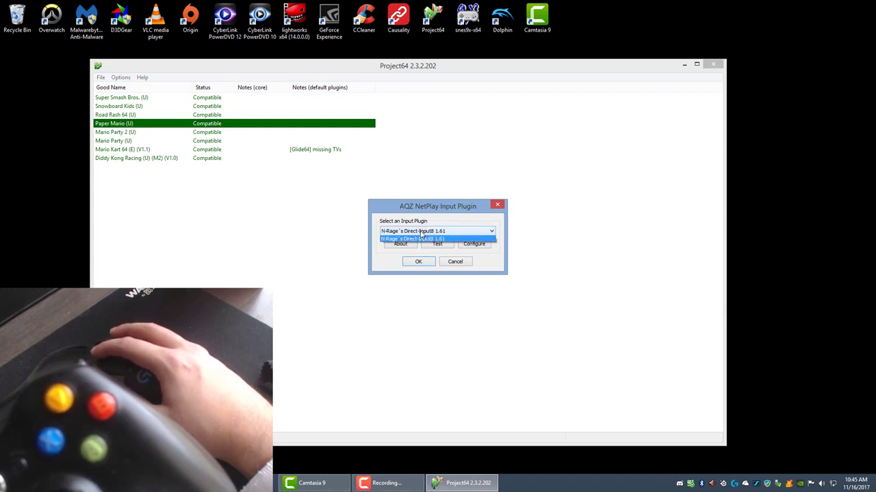
click(421, 238)
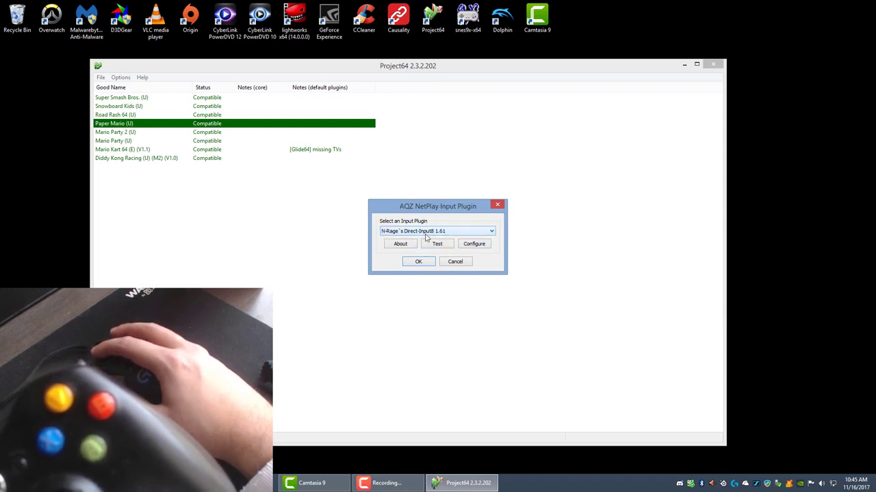
click(474, 244)
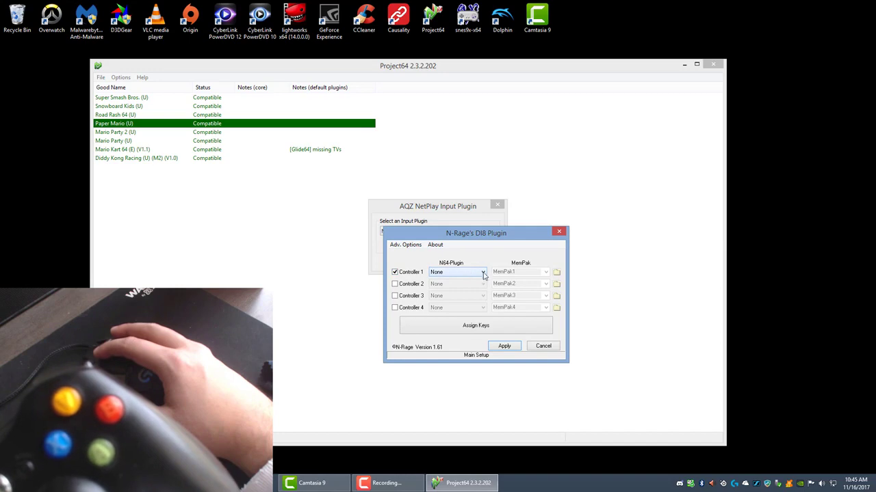
click(499, 331)
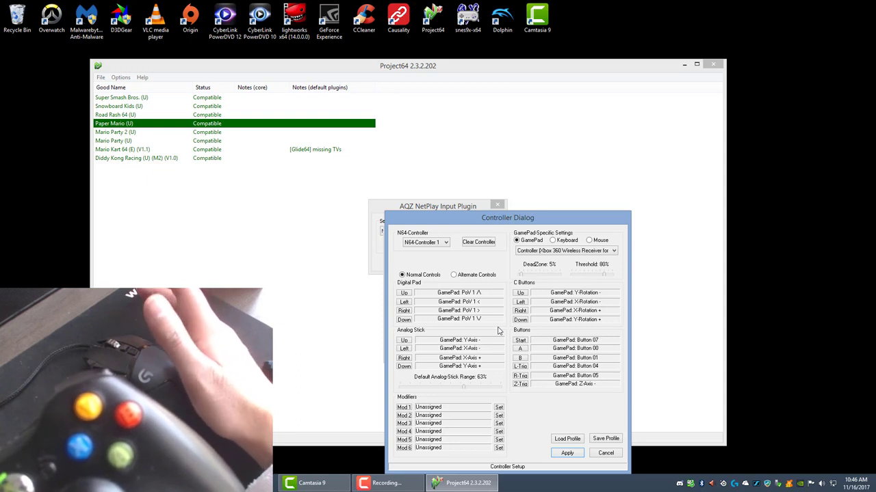
Clear all settings of N64-Controller 1 and choose the Xbox 360 Wireless Receiver controller as its gamepad
click(478, 243)
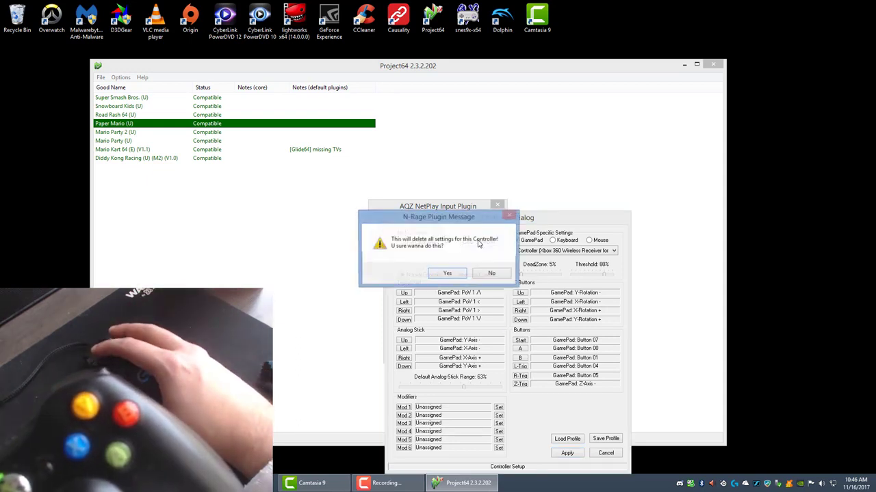
click(447, 273)
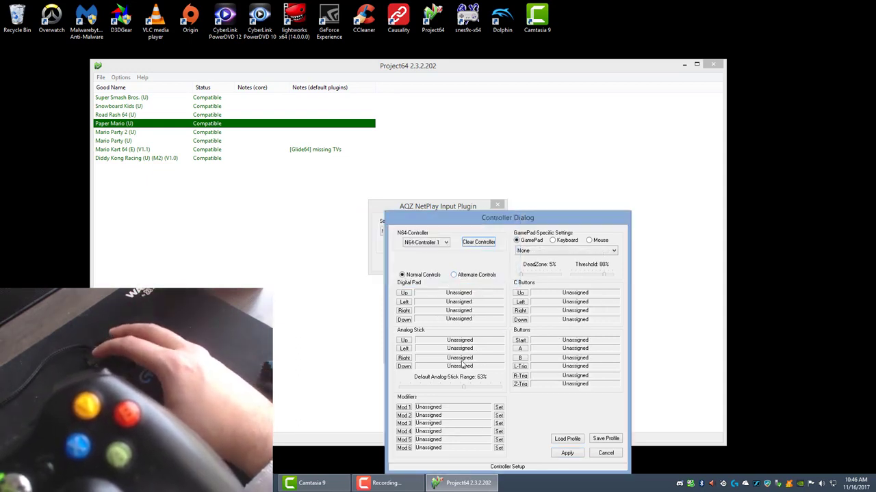
click(545, 252)
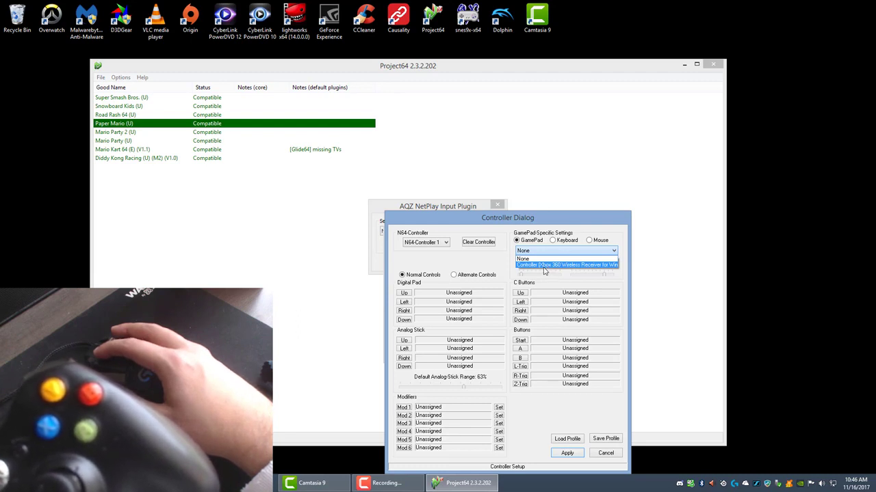
click(547, 266)
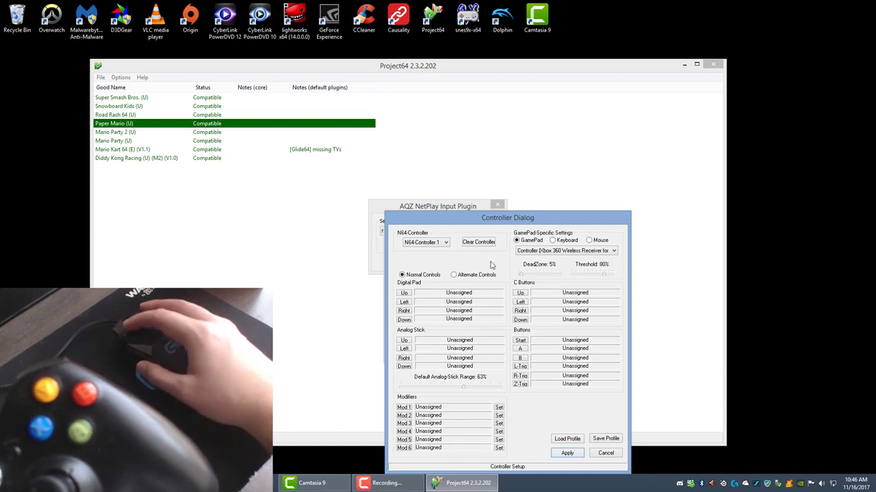
Assign Digital Pad Up, Left, Right and Down to the matching gamepad D-pad directions (PoV 1)
click(405, 293)
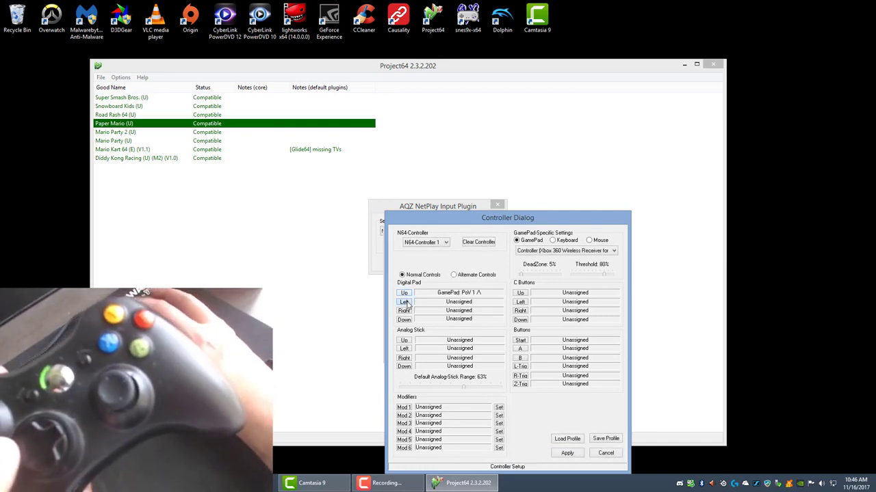
click(405, 301)
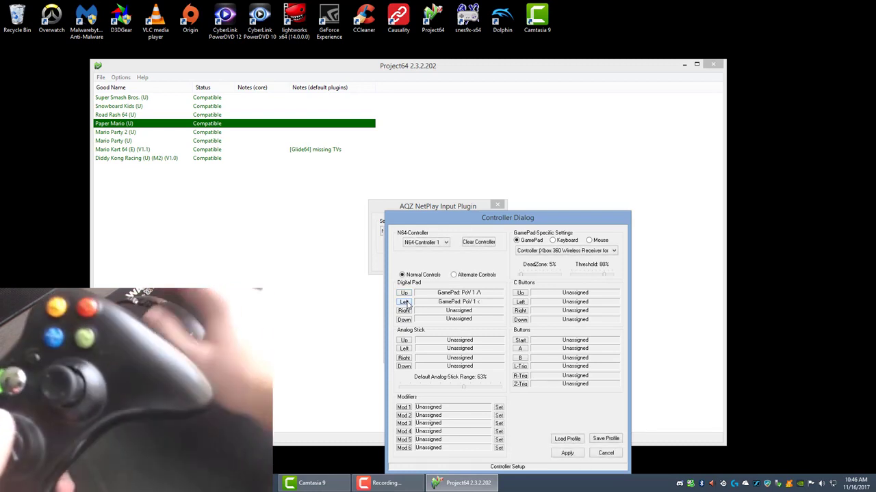
click(403, 312)
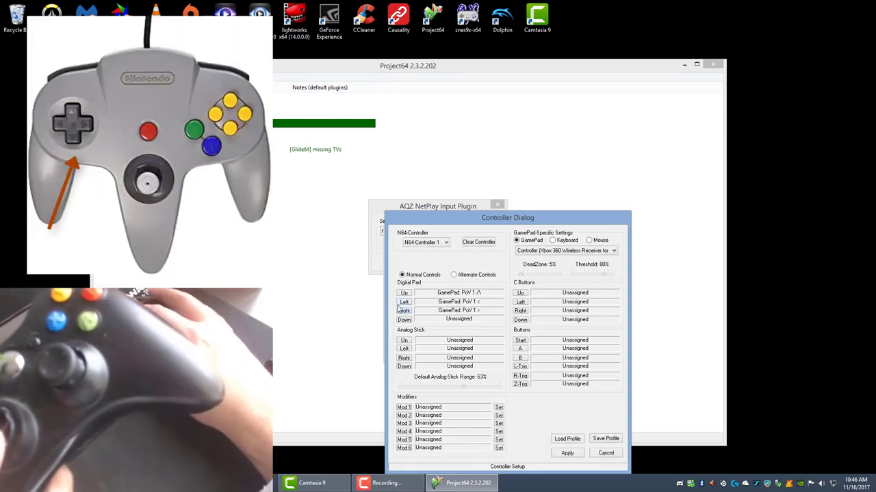
click(404, 320)
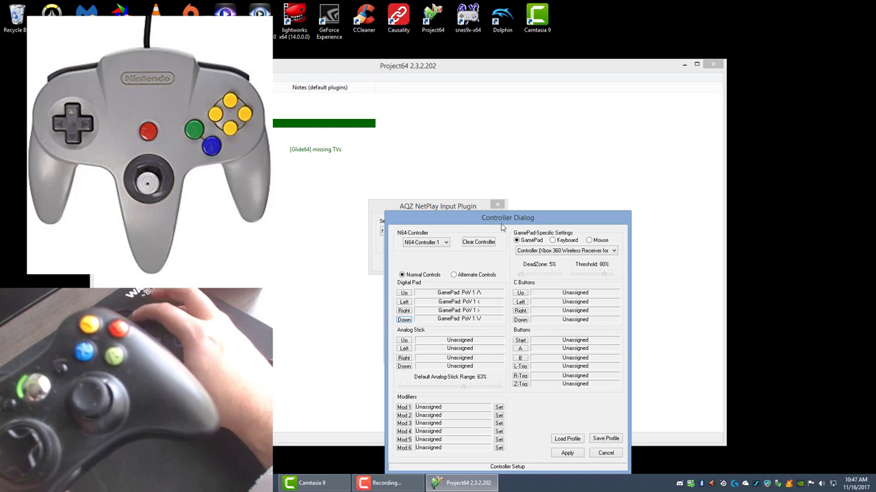
Assign Analog Stick Up to Y-Axis -, Left to X-Axis -, Right to X-Axis + and Down to Y-Axis +
drag(506, 217, 518, 150)
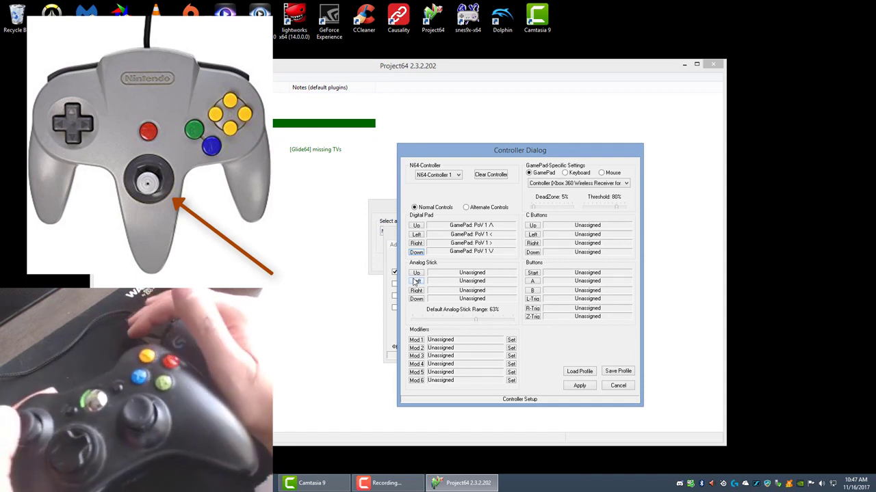
click(416, 273)
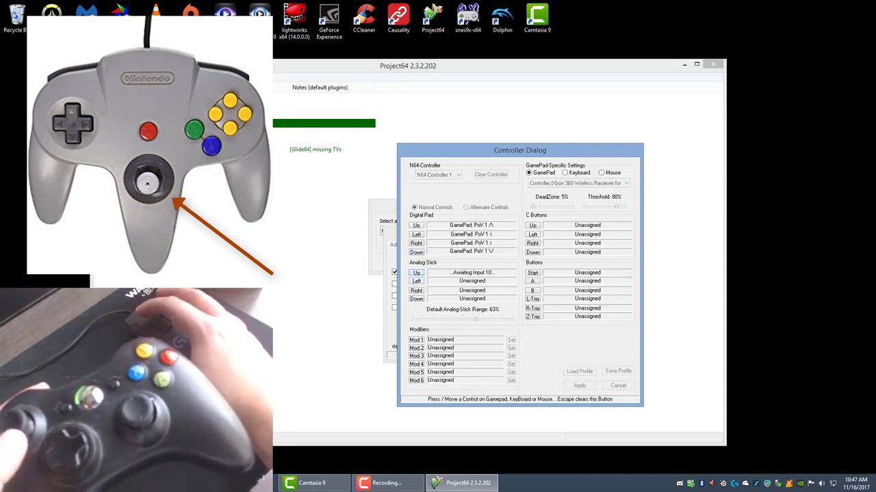
click(416, 281)
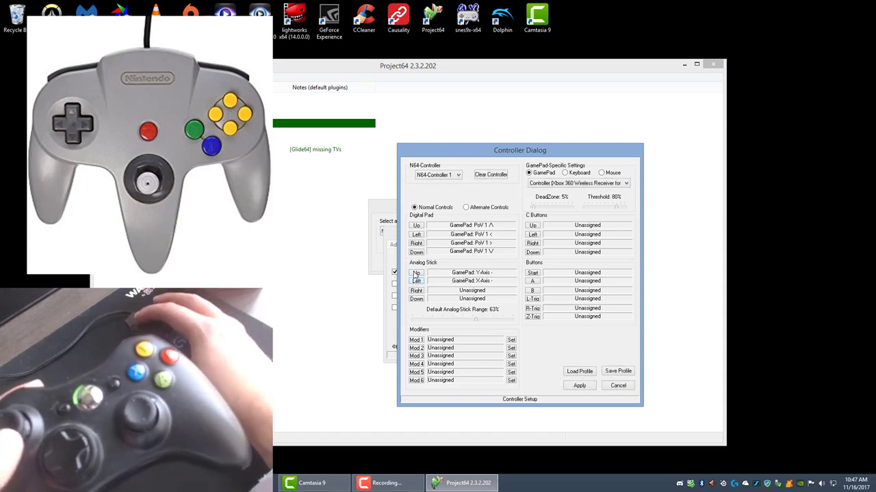
click(416, 273)
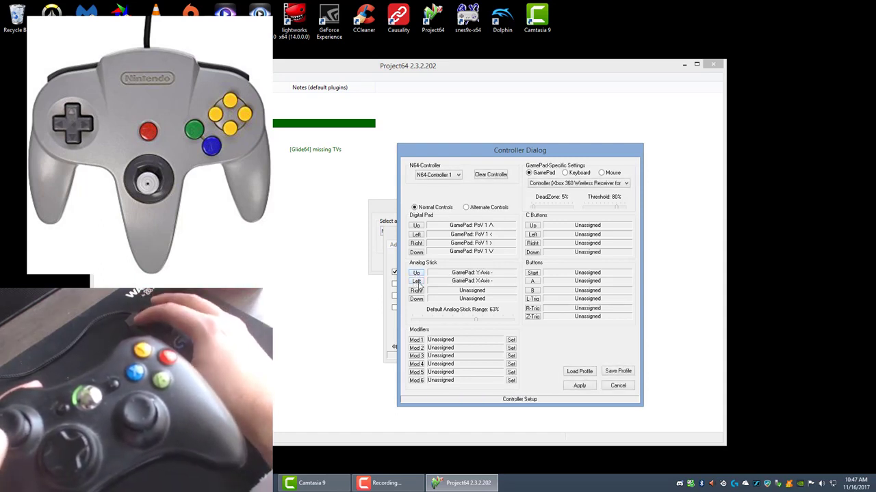
click(417, 282)
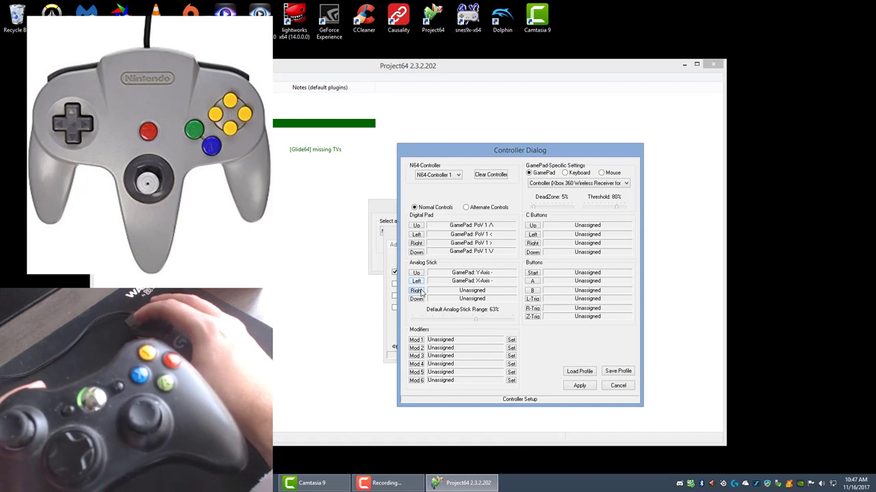
click(419, 291)
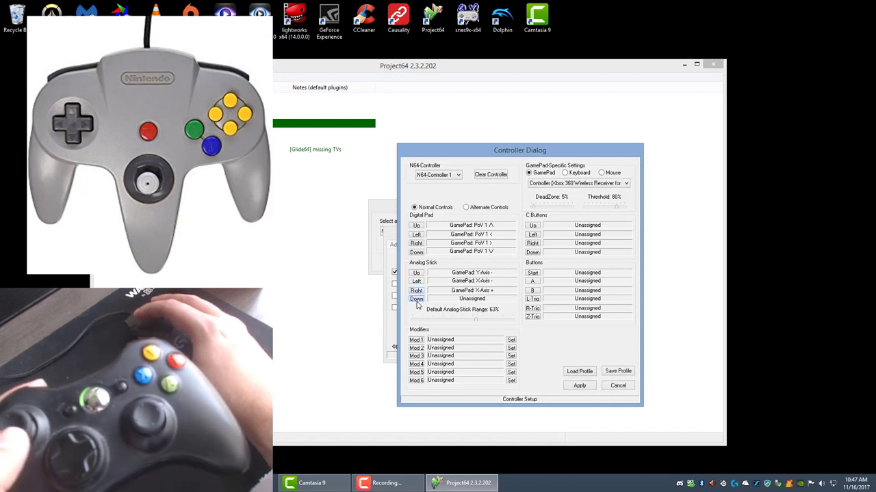
click(416, 301)
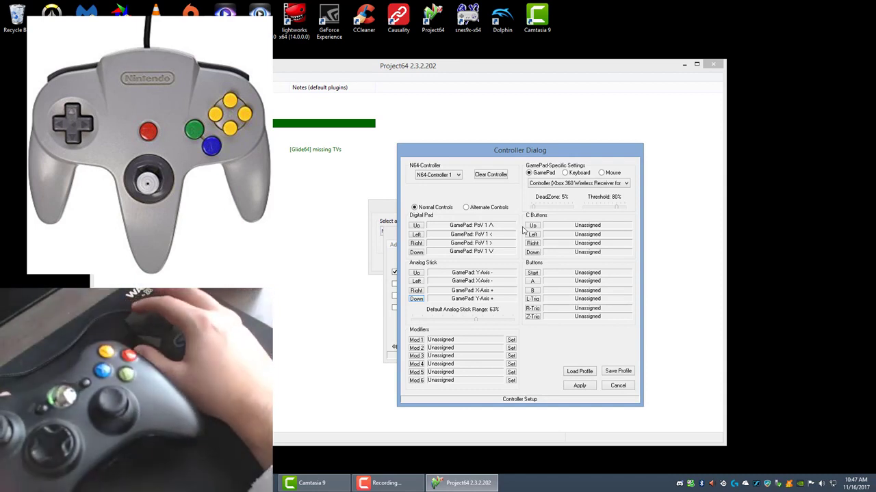
Assign C Buttons Up to Y-Rotation -, Left to X-Rotation -, Right to X-Rotation + and Down to Y-Rotation +
click(534, 227)
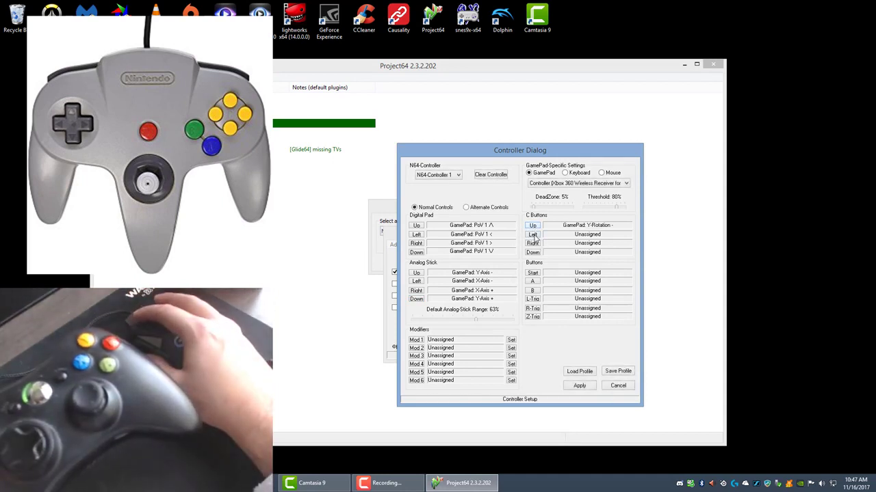
click(534, 235)
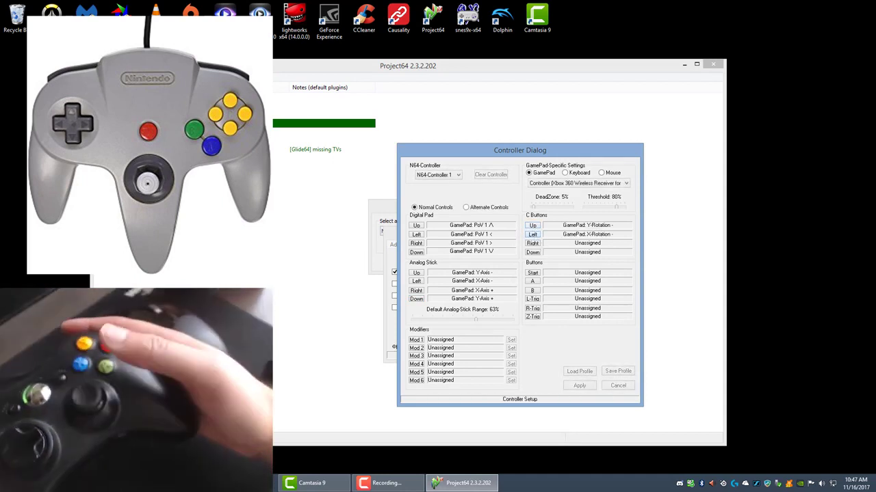
click(533, 244)
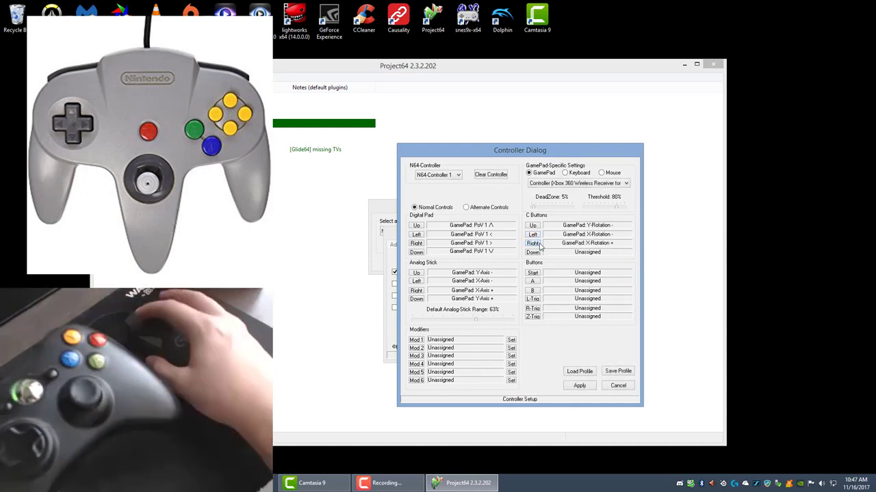
click(534, 252)
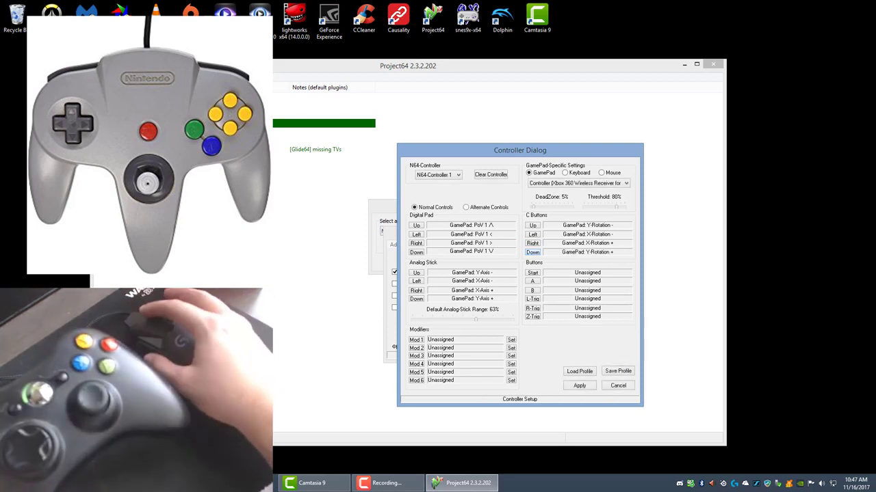
Assign Start to gamepad Button 07, A to Button 00, B to Button 01 and Z-Trig to Z-Axis -
click(533, 273)
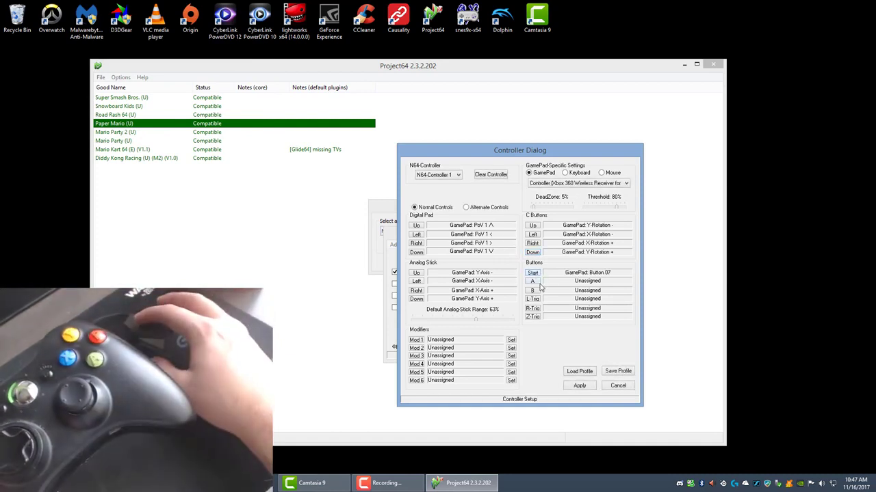
click(535, 282)
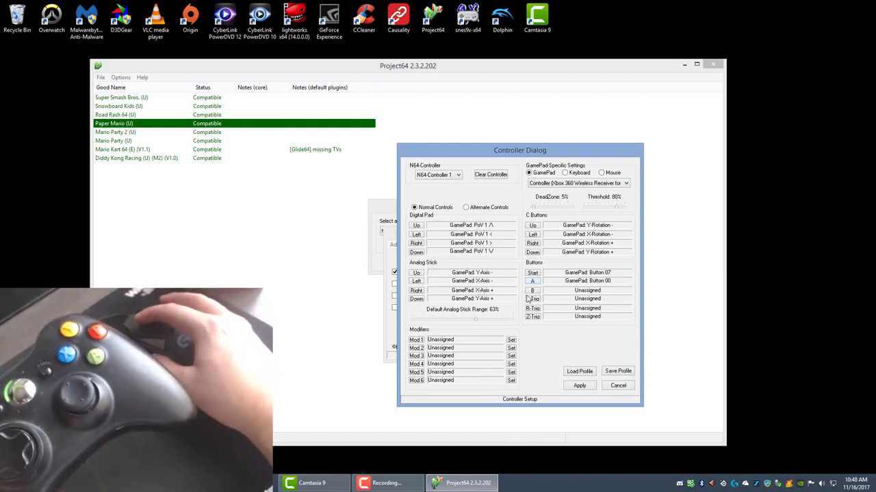
click(531, 291)
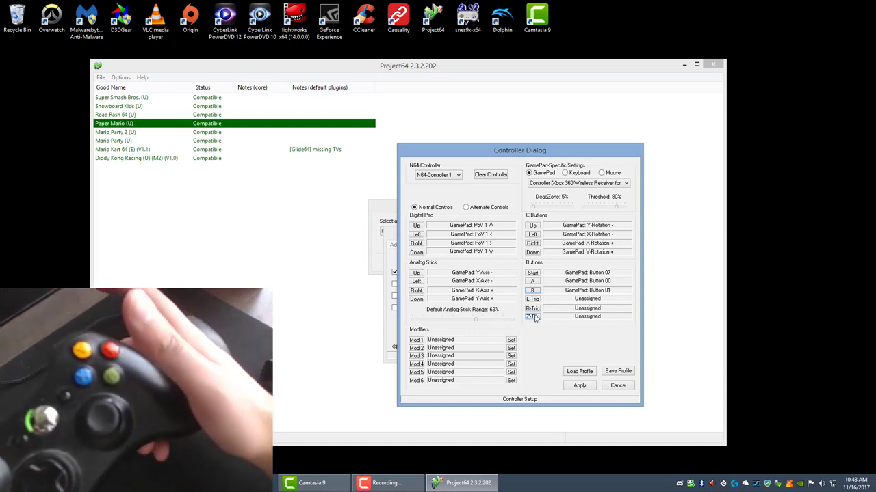
click(535, 317)
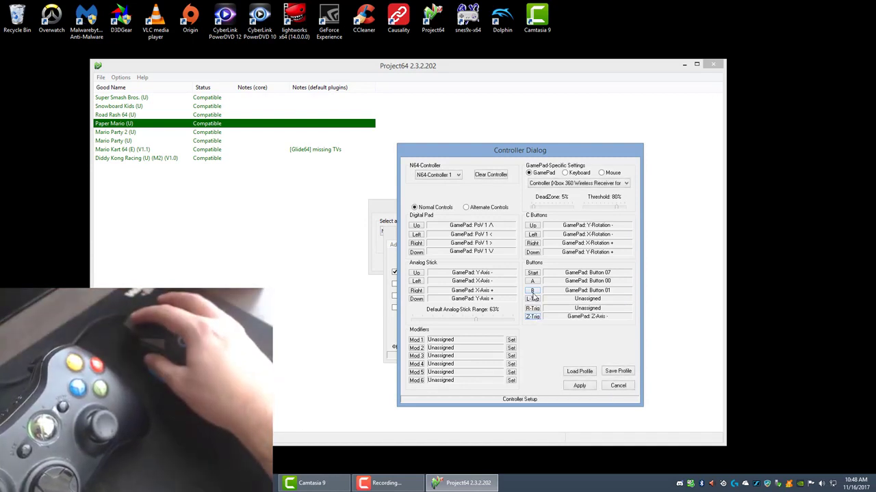
Assign L-Trig to gamepad Button 04 and R-Trig to gamepad Button 05 for N64-Controller 1
click(534, 299)
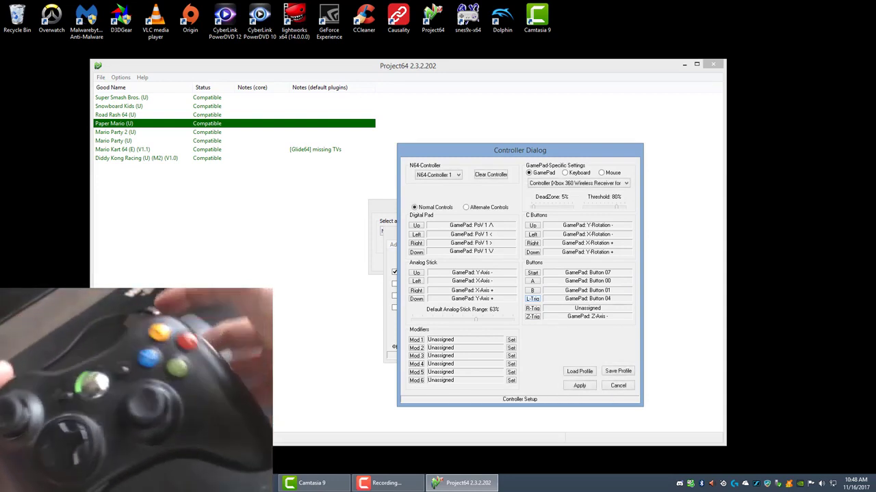
click(533, 309)
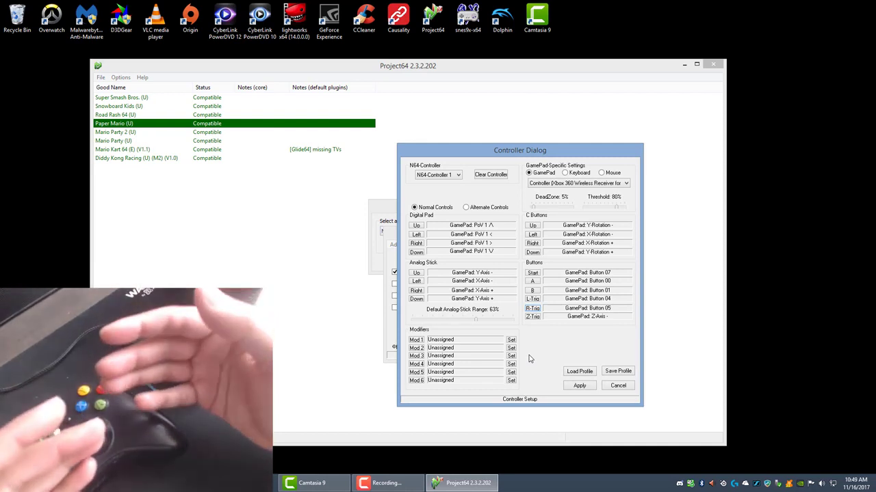
click(449, 177)
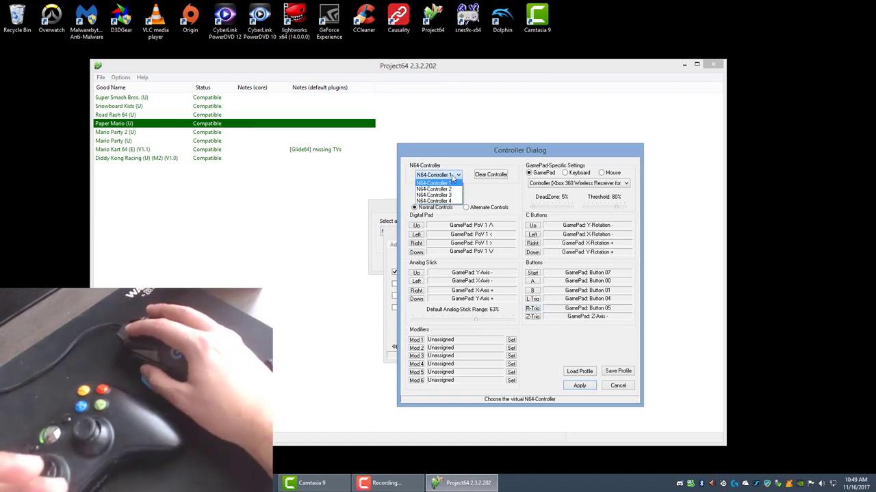
click(451, 178)
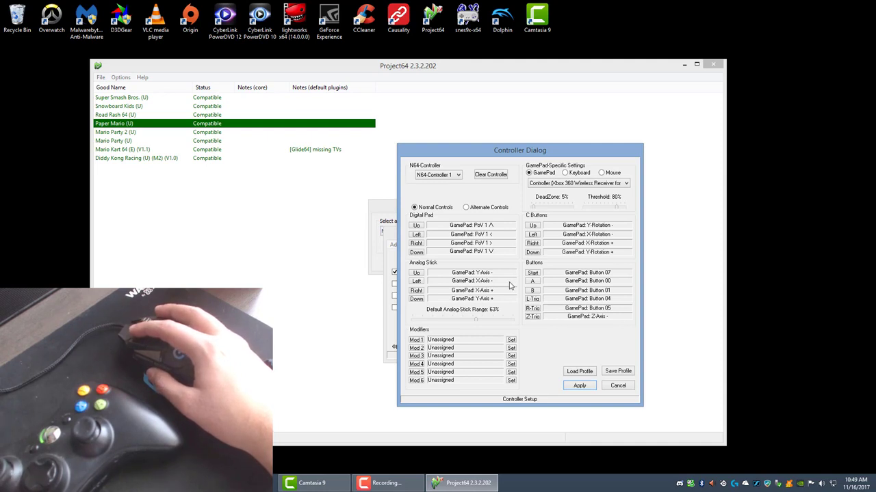
Save the controller profile in Gaming Emu Controls, replacing the existing Controller (Xbox 360 Wireless Receiver for Windows).ctp file
click(618, 372)
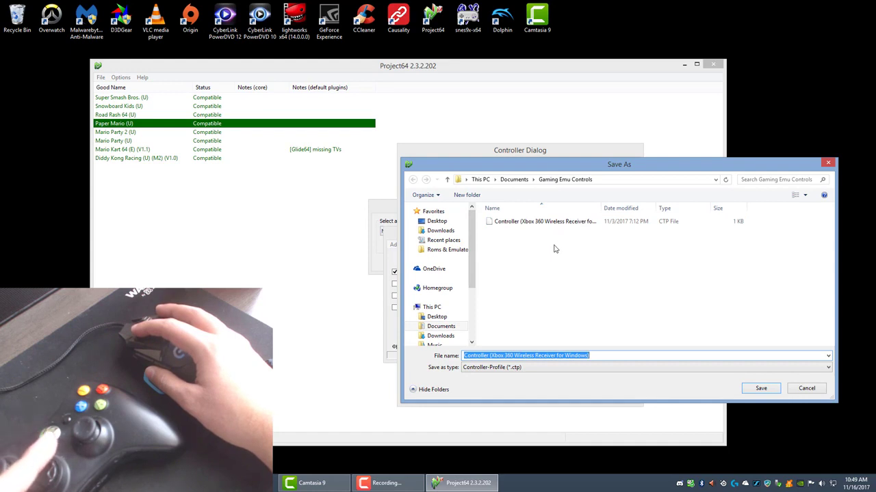
click(535, 225)
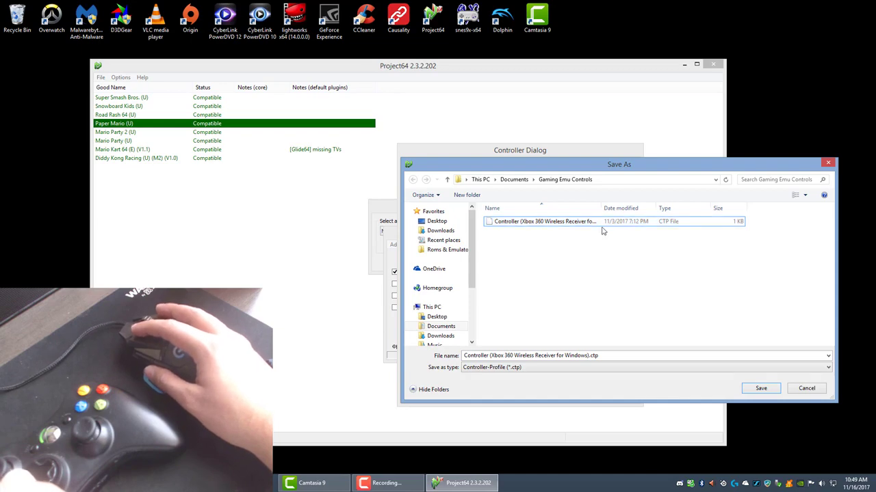
double_click(540, 225)
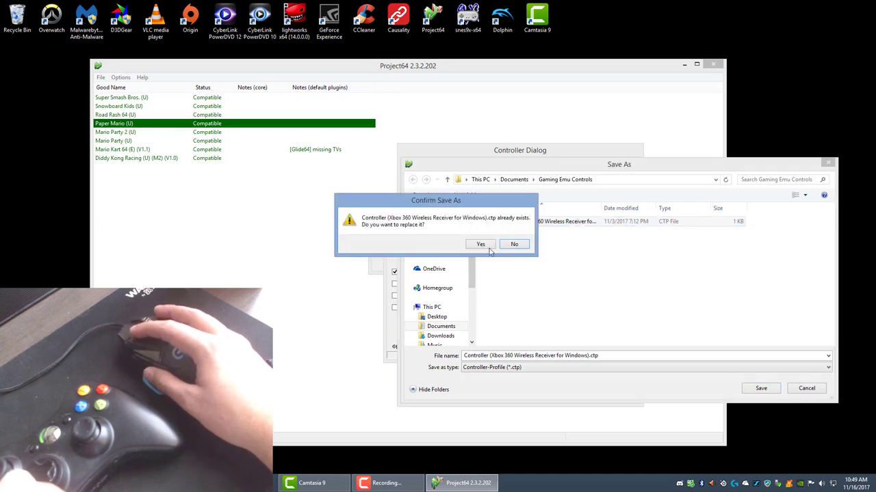
click(480, 244)
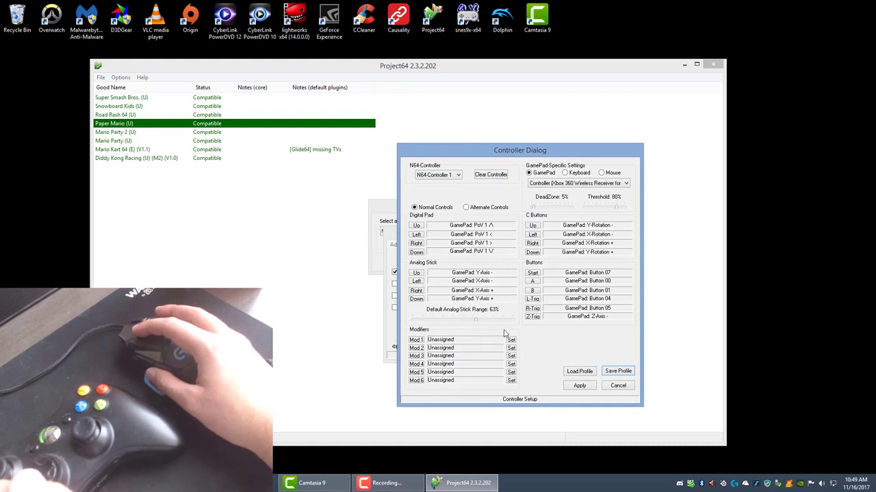
Cancel out of the Controller Dialog and the N-Rage plugin setup, and close the AQZ NetPlay Input Plugin window
click(537, 309)
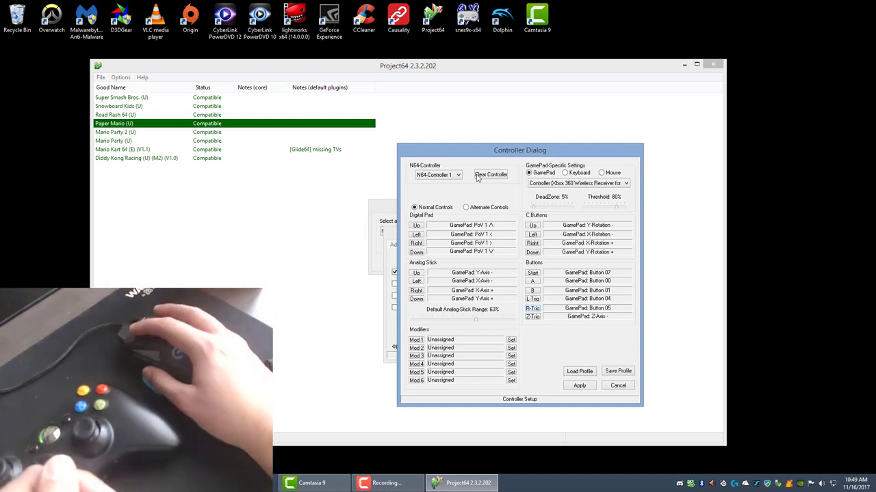
click(617, 387)
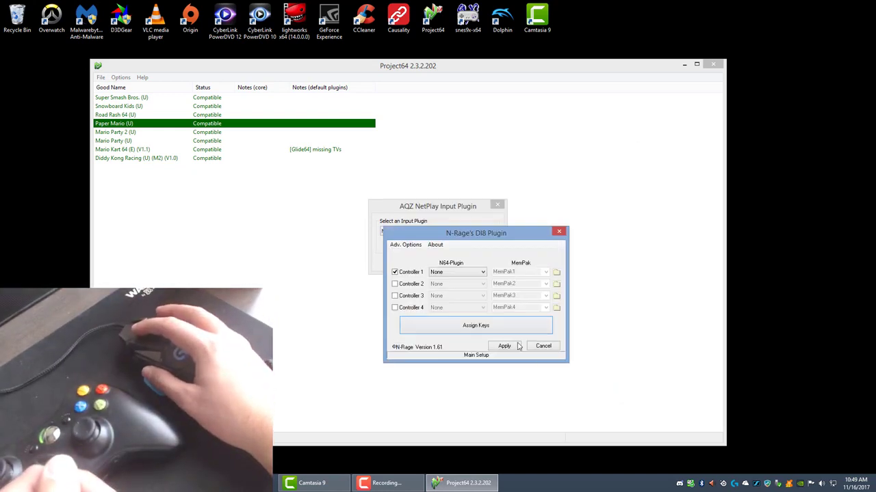
click(542, 347)
click(455, 261)
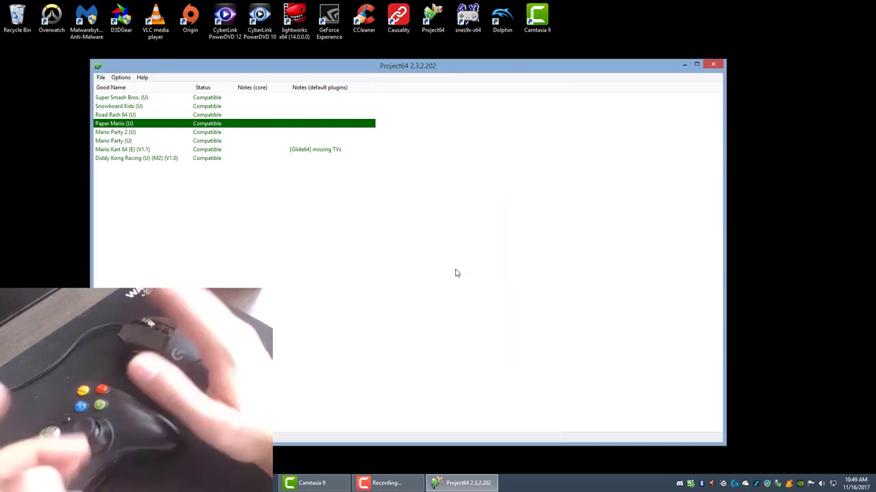